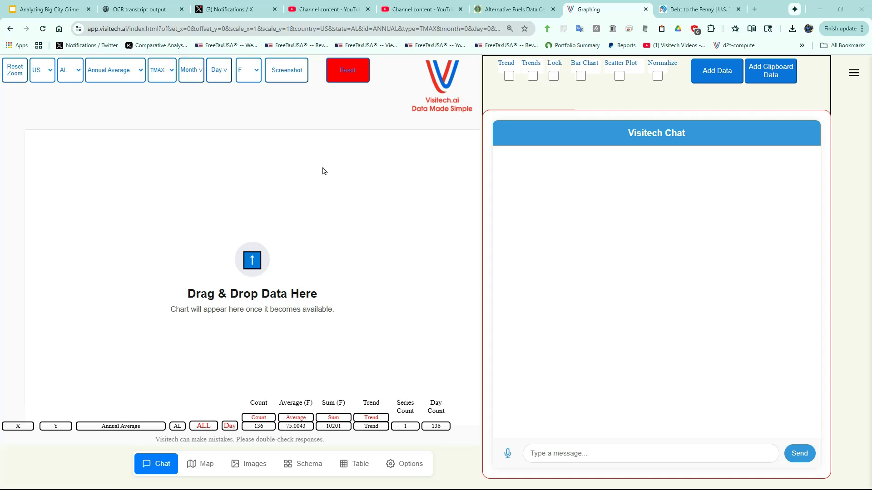
Download the Debt to the Penny data as a CSV file, with the date range set to All
{"action": "key", "text": "ctrl+Tab"}
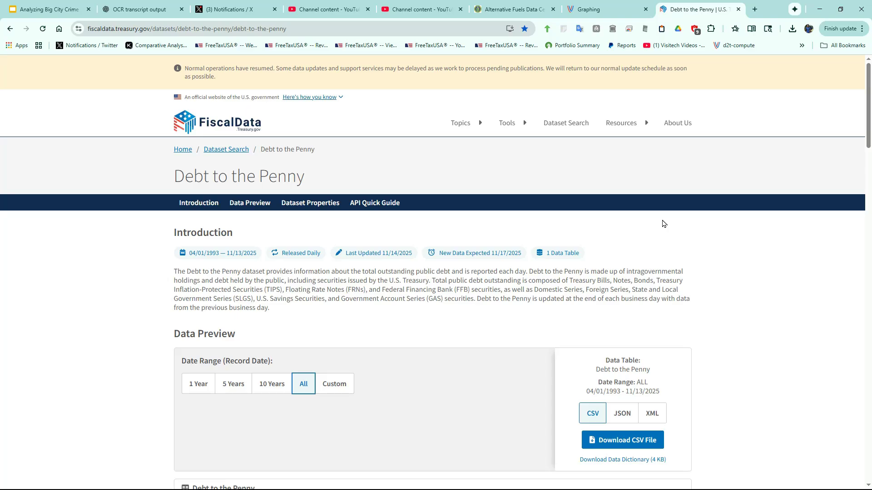
{"action": "left_click", "coordinate": [637, 441]}
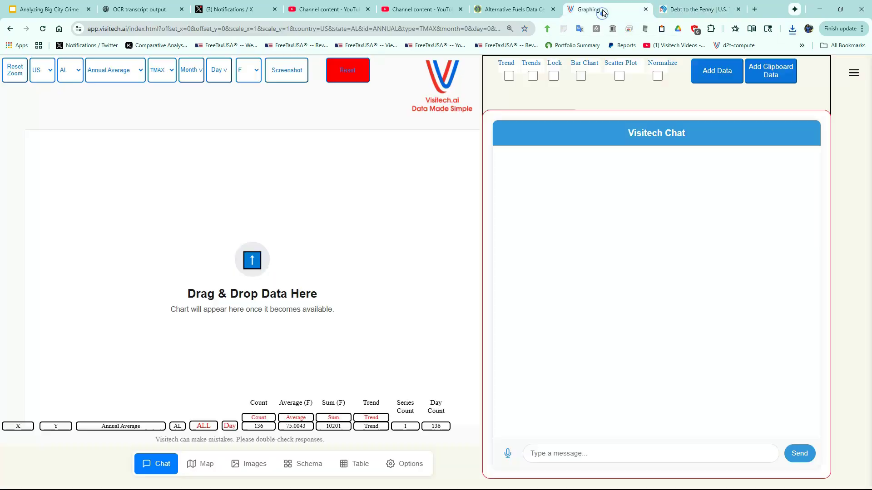
Load the downloaded DebtPenny CSV into Visitech.ai by dropping it onto the chart area
{"action": "left_click", "coordinate": [602, 10]}
{"action": "left_click", "coordinate": [792, 28]}
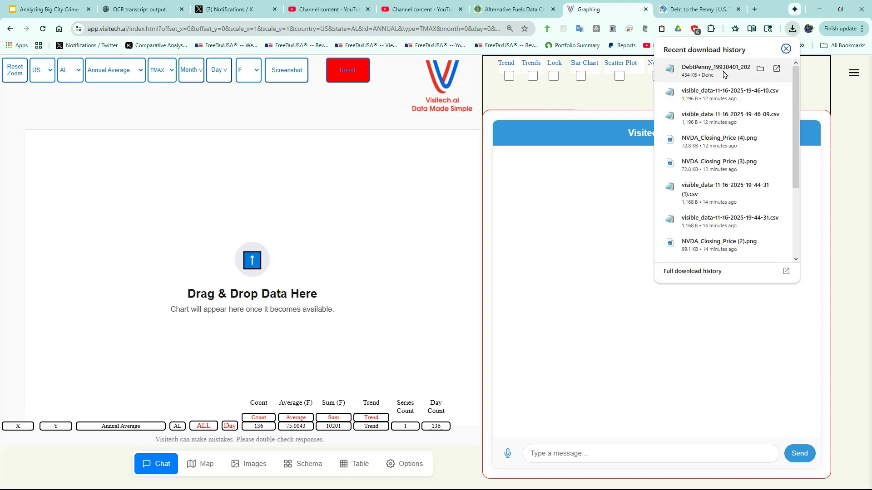
{"action": "left_click_drag", "start_coordinate": [725, 75], "coordinate": [252, 265]}
{"action": "left_click", "coordinate": [405, 227]}
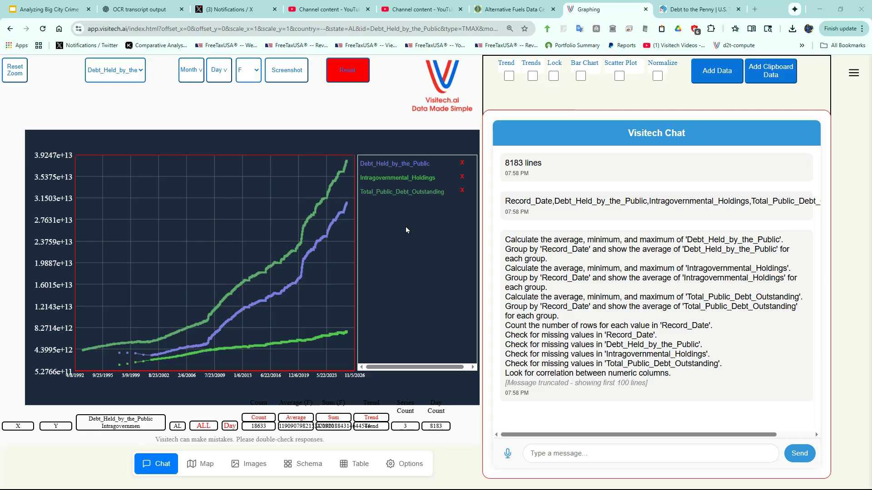
Remove the Intragovernmental_Holdings and Debt_Held_by_the_Public series, then zoom into 2024–2026
{"action": "left_click", "coordinate": [397, 190]}
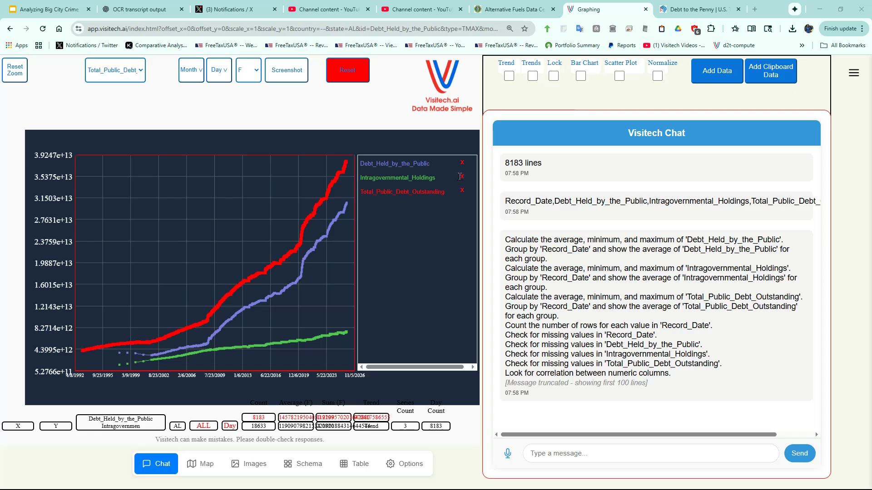
{"action": "left_click", "coordinate": [460, 177]}
{"action": "left_click", "coordinate": [463, 165]}
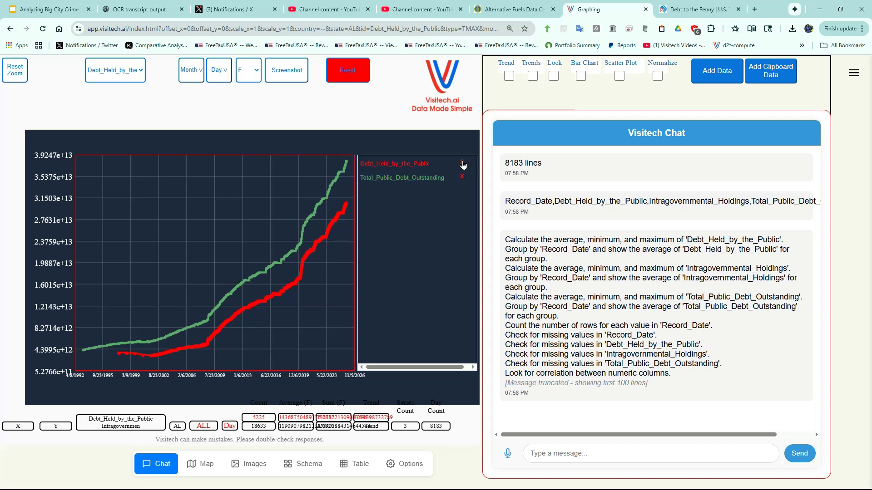
{"action": "left_click", "coordinate": [462, 163]}
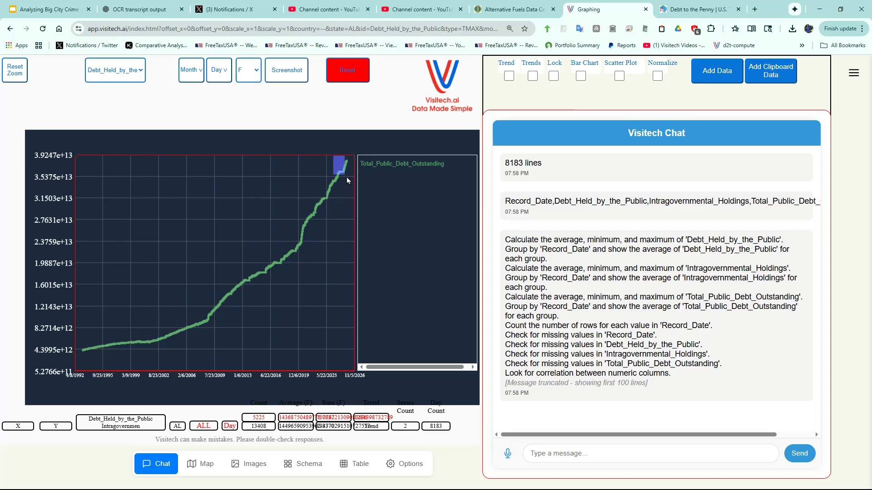
{"action": "left_click_drag", "start_coordinate": [349, 183], "coordinate": [349, 182]}
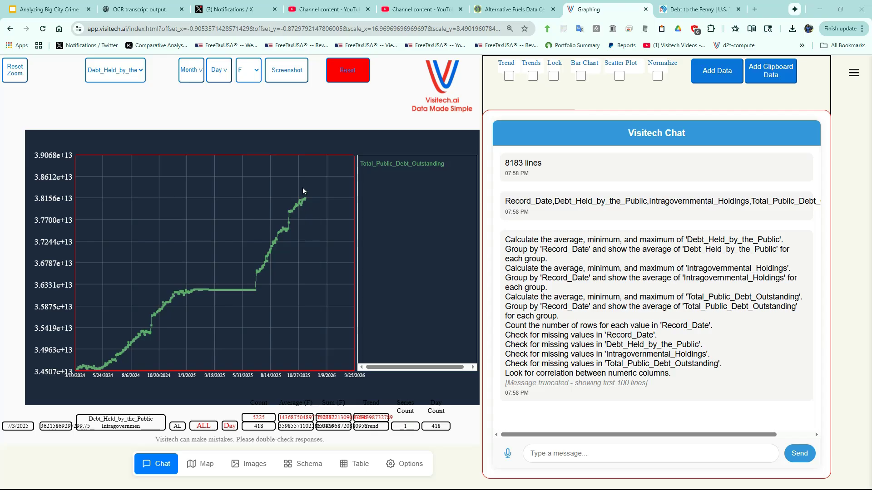
{"action": "mouse_move", "coordinate": [306, 199]}
Reset the page and ask for Nvidia's stock price by voice
{"action": "left_click", "coordinate": [346, 71]}
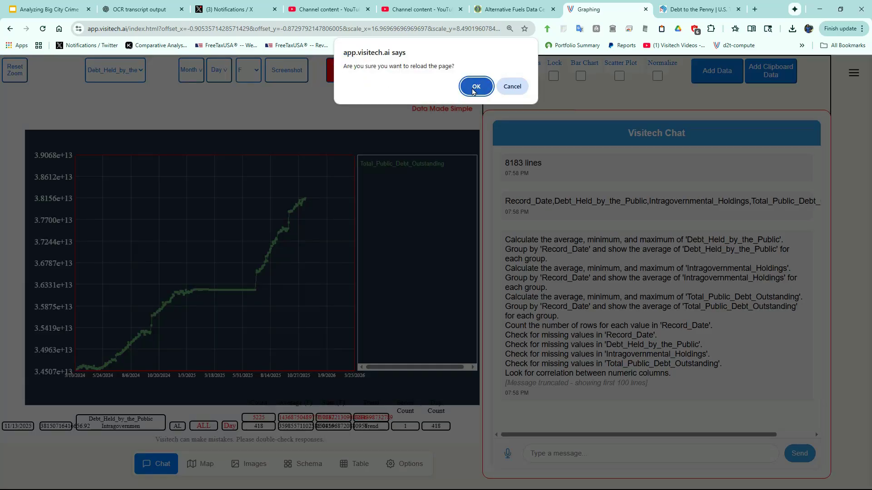
{"action": "left_click", "coordinate": [475, 87]}
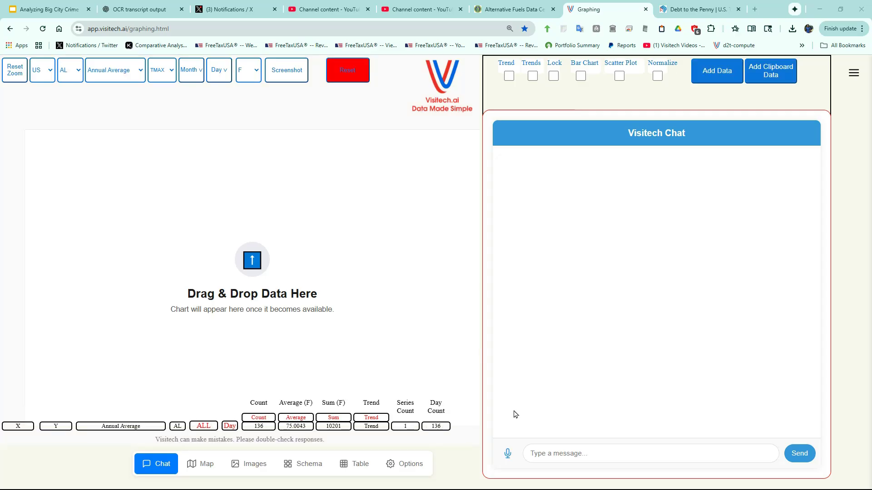
{"action": "left_click", "coordinate": [509, 455]}
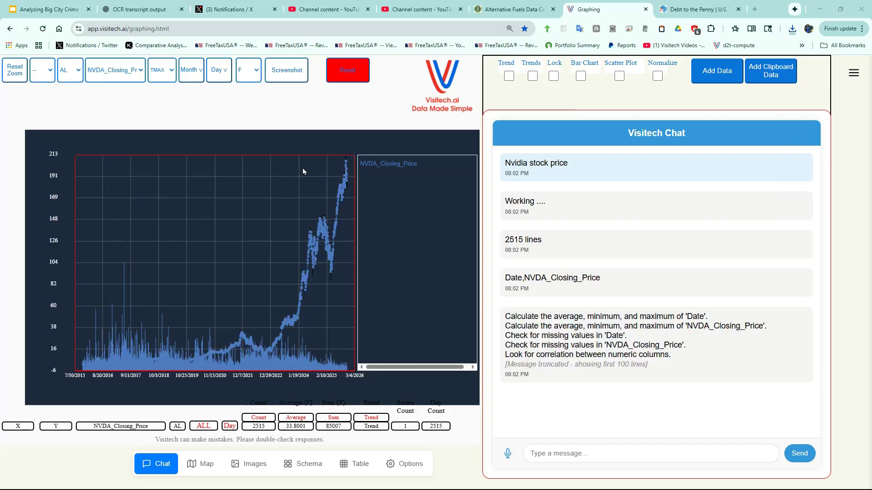
{"action": "left_click", "coordinate": [333, 157]}
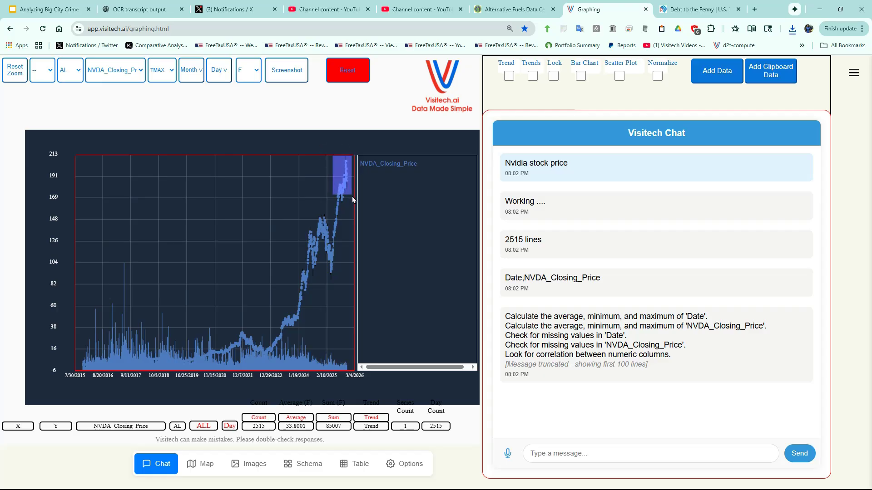
Zoom the NVDA_Closing_Price chart into September–November 2025
{"action": "left_click_drag", "start_coordinate": [352, 197], "coordinate": [353, 197]}
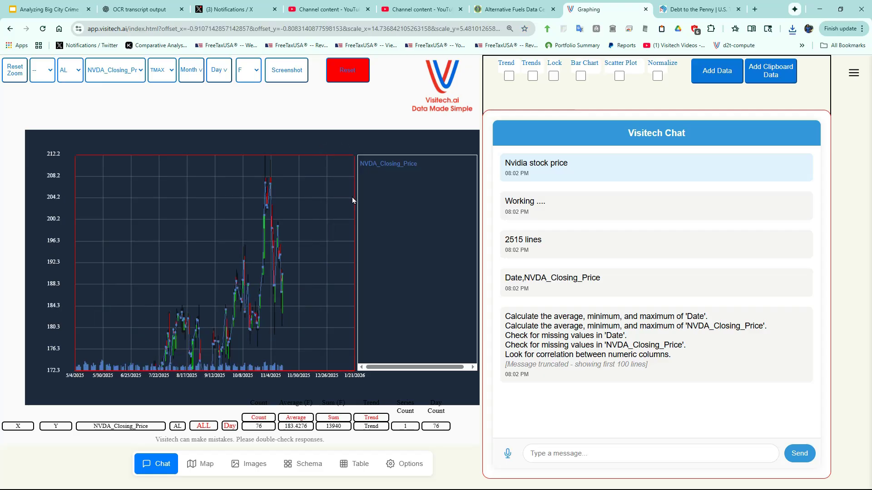
{"action": "left_click_drag", "start_coordinate": [226, 169], "coordinate": [297, 339]}
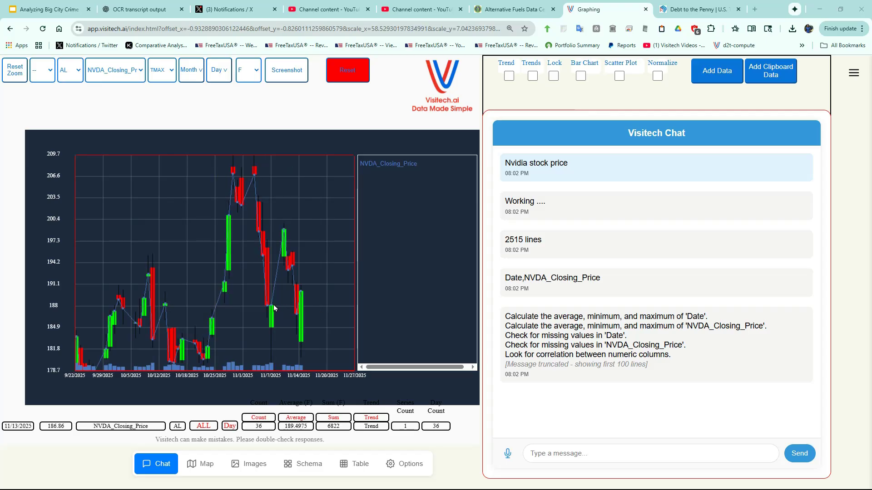
{"action": "mouse_move", "coordinate": [269, 307]}
Dictate 'AMD stock price', zoom into autumn 2025, and select both closing-price series
{"action": "left_click", "coordinate": [508, 454]}
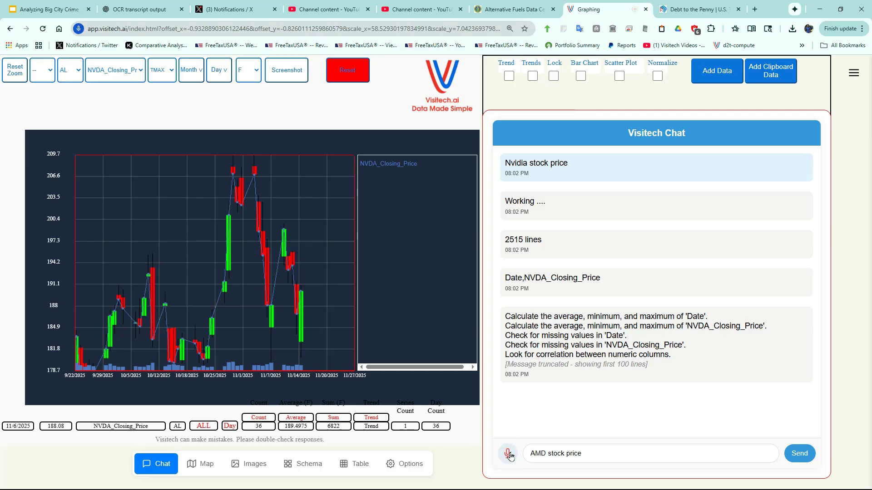
{"action": "left_click", "coordinate": [509, 454]}
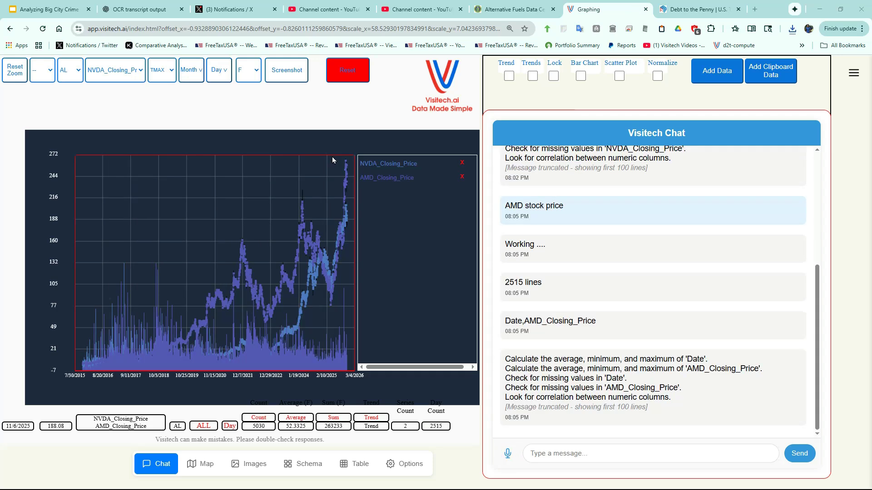
{"action": "left_click_drag", "start_coordinate": [331, 157], "coordinate": [352, 229]}
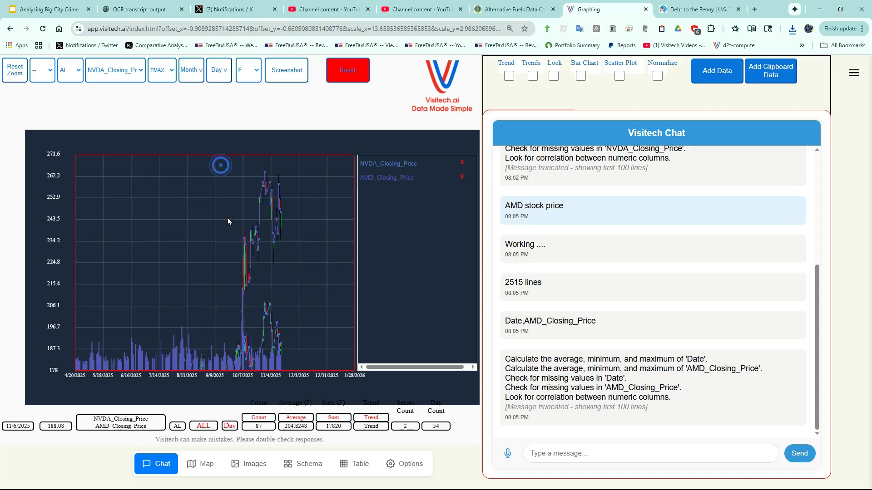
{"action": "left_click_drag", "start_coordinate": [221, 165], "coordinate": [298, 369]}
{"action": "mouse_move", "coordinate": [270, 243]}
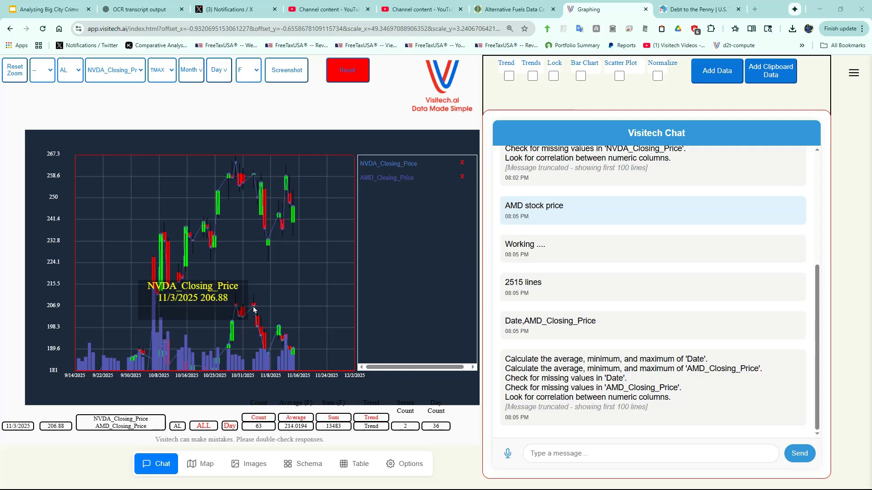
{"action": "left_click", "coordinate": [377, 161]}
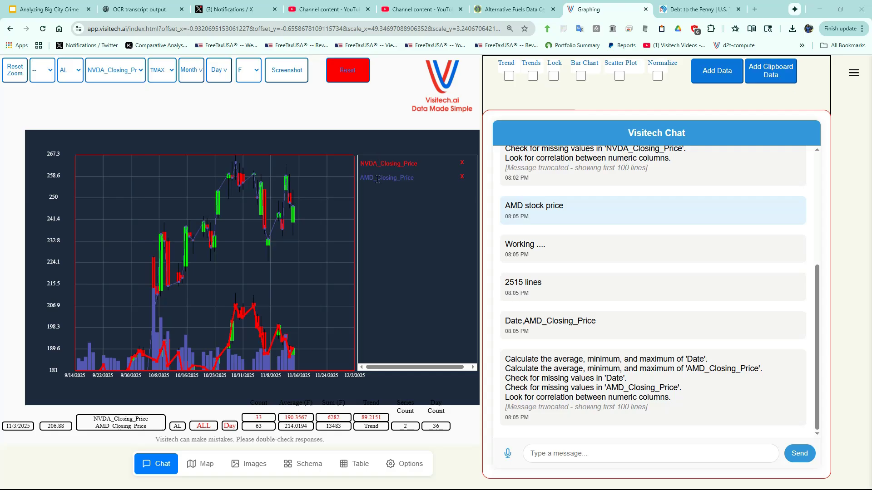
{"action": "left_click", "coordinate": [378, 178]}
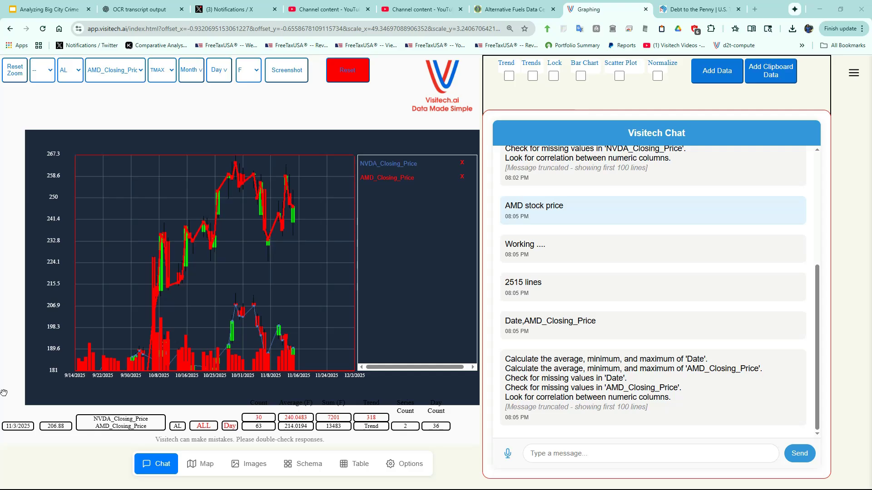
Reset the page, load the DC Crime 2025 demo, and zoom the satellite map into Anacostia
{"action": "left_click", "coordinate": [348, 73]}
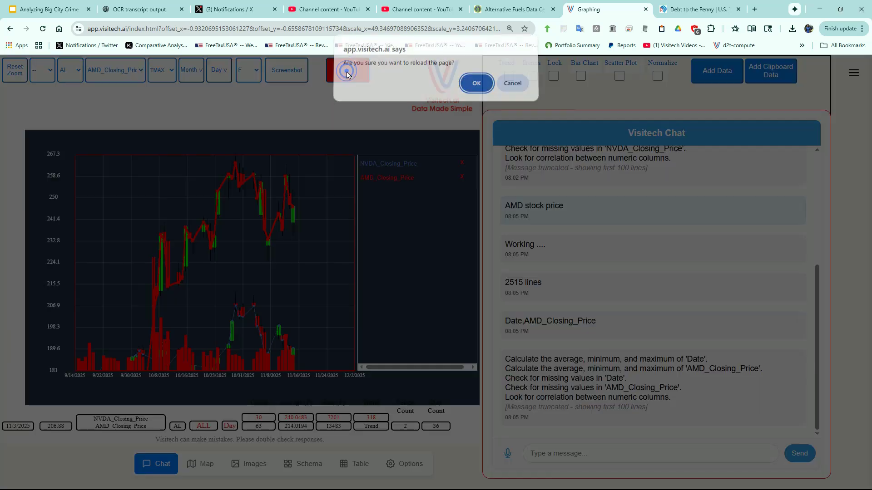
{"action": "left_click", "coordinate": [476, 84]}
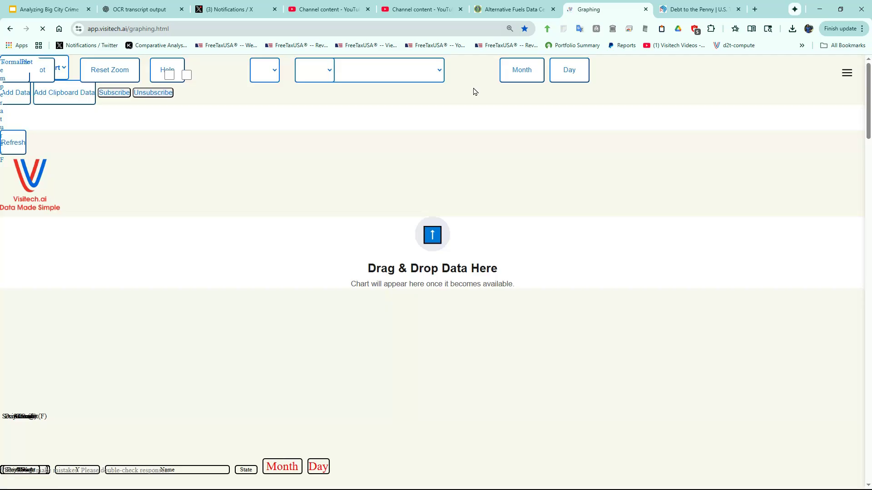
{"action": "left_click", "coordinate": [412, 468]}
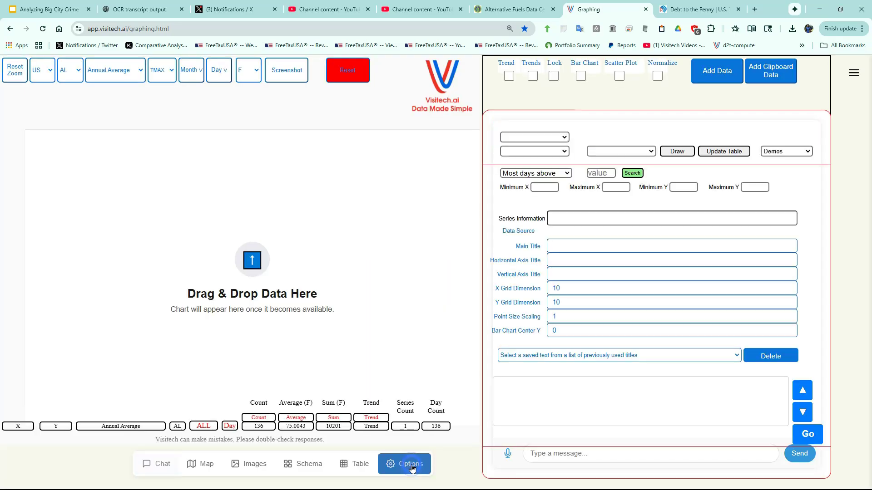
{"action": "left_click", "coordinate": [789, 152]}
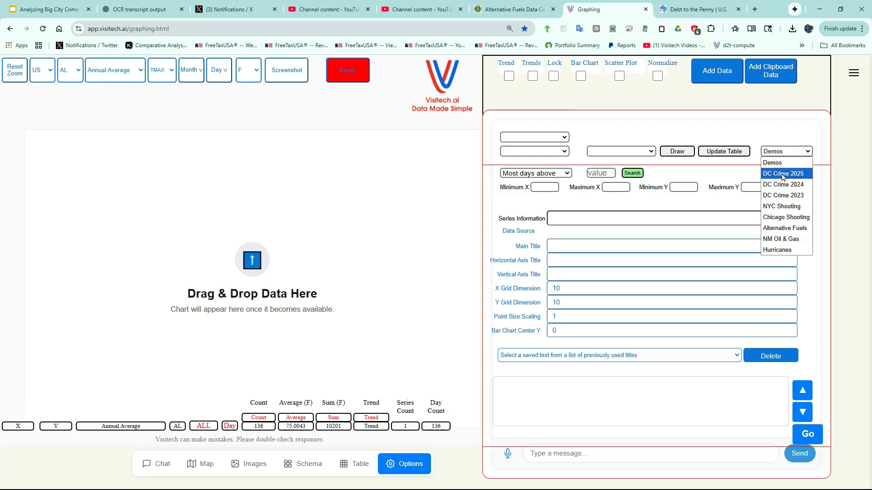
{"action": "left_click", "coordinate": [782, 174]}
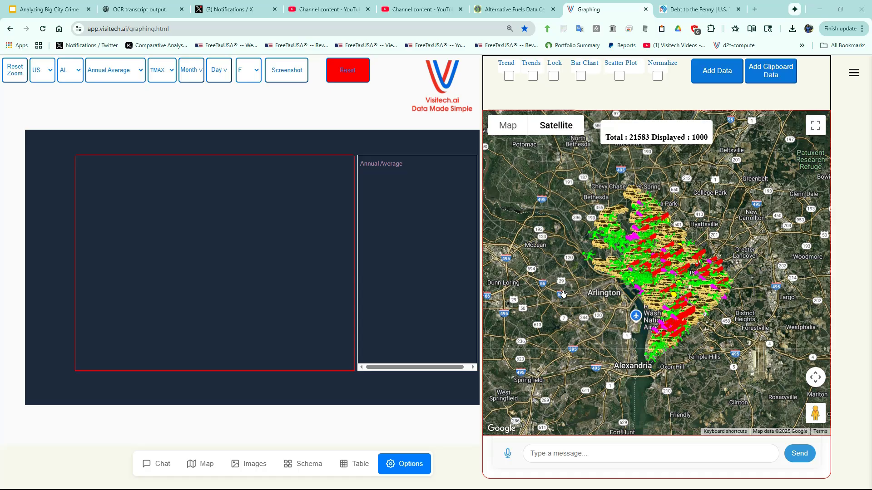
{"action": "scroll", "coordinate": [671, 360], "scroll_direction": "up", "scroll_amount": 7}
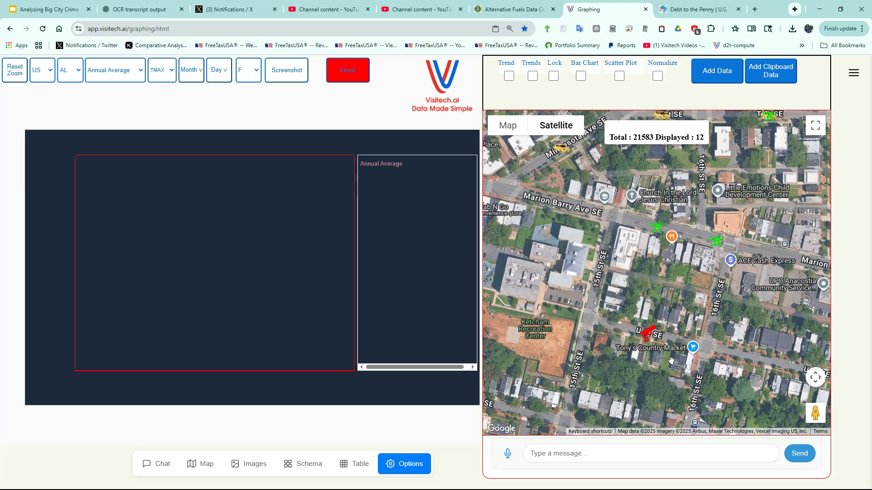
Inspect the U St SE robbery marker, then view it in Street View, turned toward the houses
{"action": "left_click", "coordinate": [651, 336]}
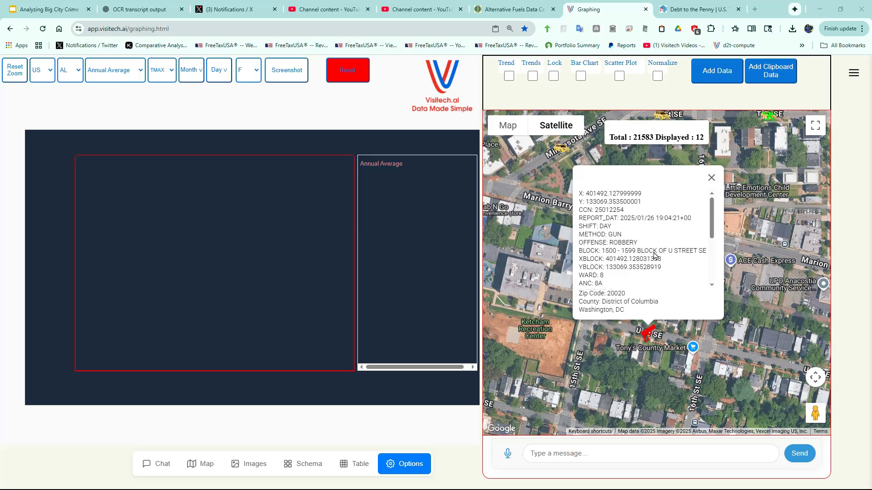
{"action": "left_click", "coordinate": [711, 178]}
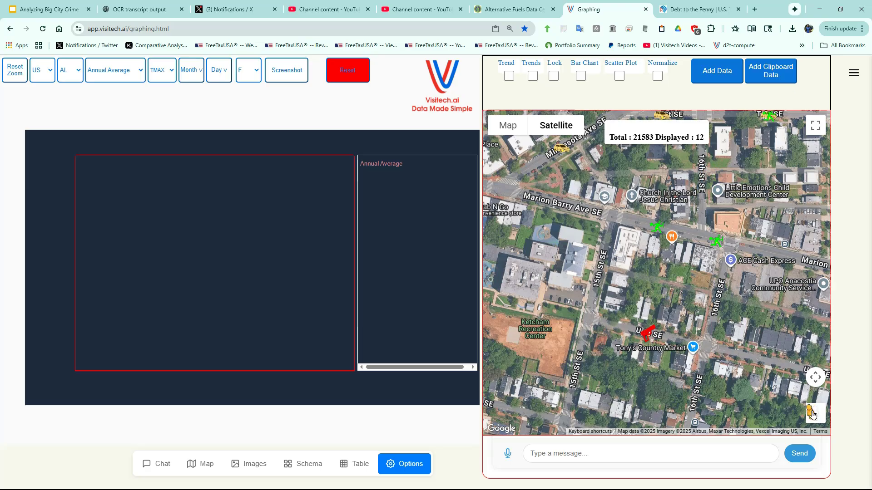
{"action": "left_click_drag", "start_coordinate": [812, 414], "coordinate": [652, 336]}
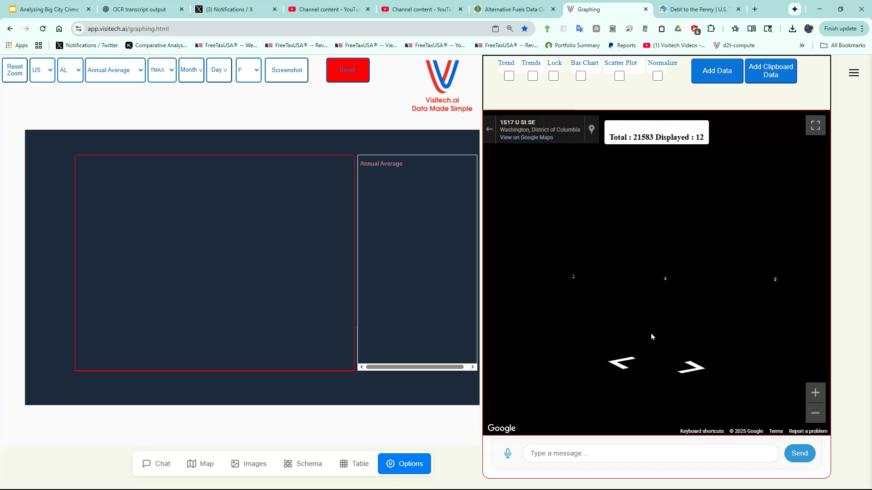
{"action": "left_click_drag", "start_coordinate": [650, 333], "coordinate": [704, 278]}
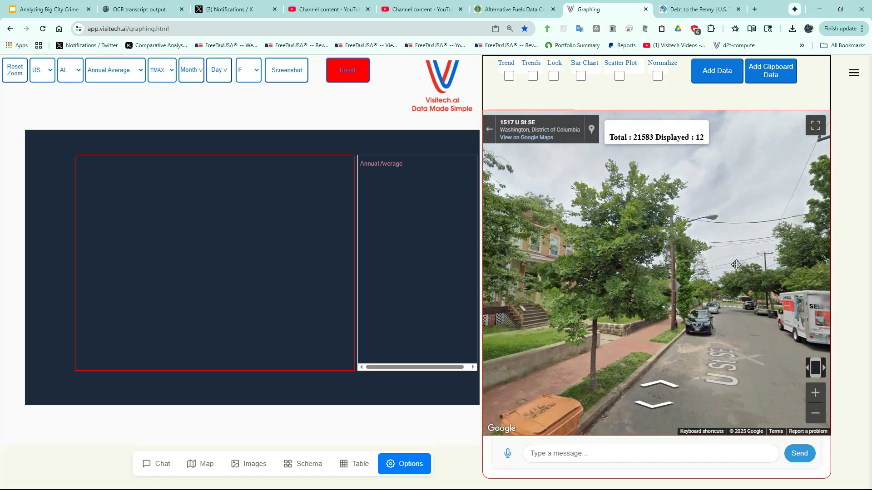
{"action": "key", "text": "Left"}
{"action": "key", "text": "Left"}
{"action": "key", "text": "Left"}
{"action": "key", "text": "Left"}
{"action": "key", "text": "Left"}
{"action": "key", "text": "Left"}
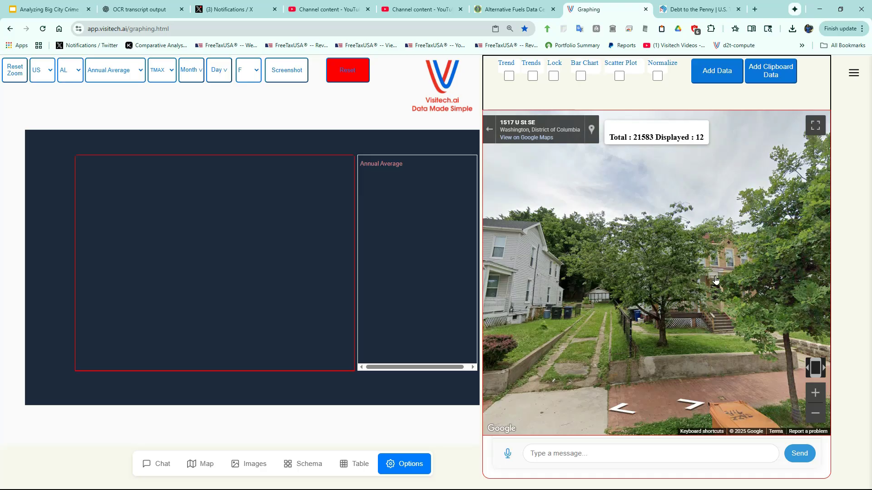
Show the crime data table and dictate 'Group by offense and count the number of lines'
{"action": "left_click", "coordinate": [357, 464]}
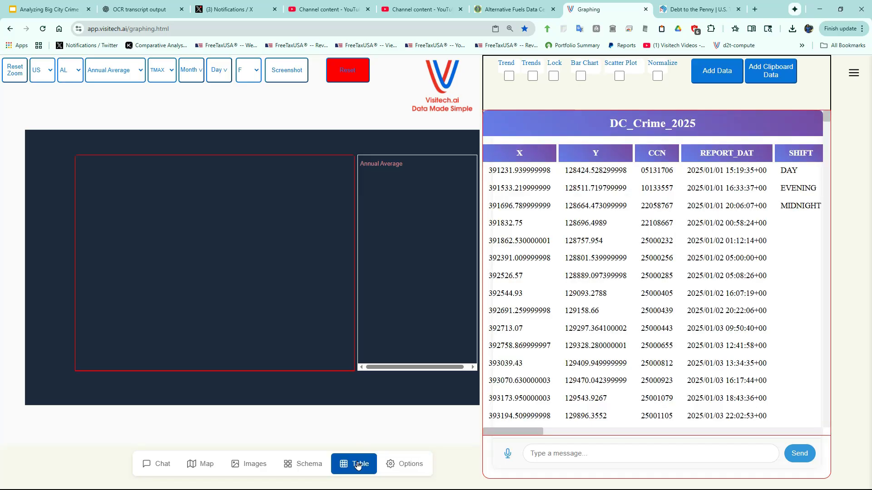
{"action": "scroll", "coordinate": [537, 236], "scroll_direction": "right", "scroll_amount": 5}
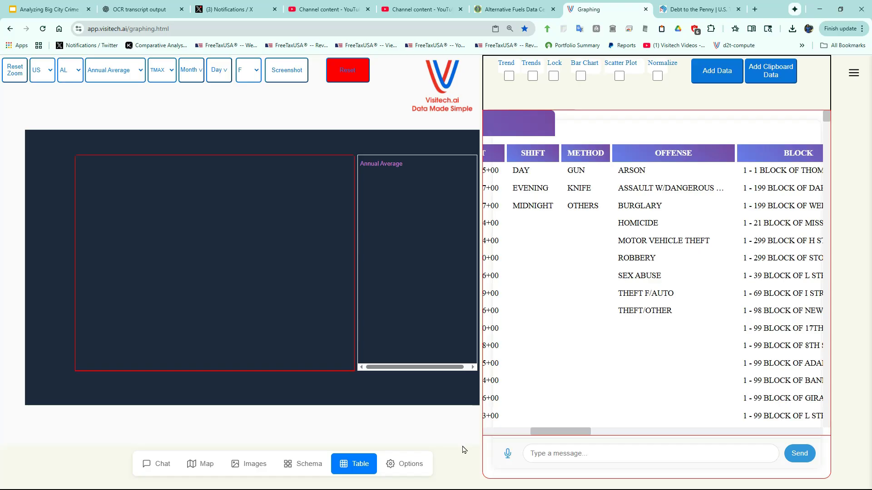
{"action": "left_click", "coordinate": [508, 455]}
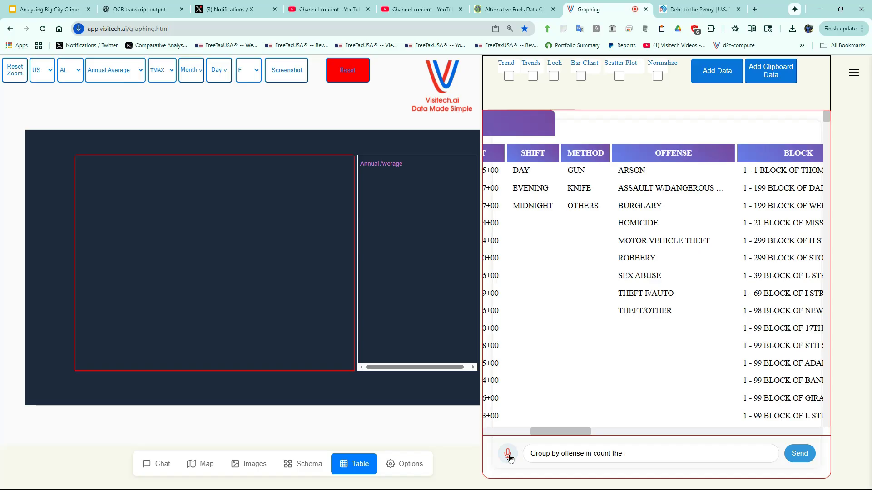
{"action": "left_click", "coordinate": [508, 454]}
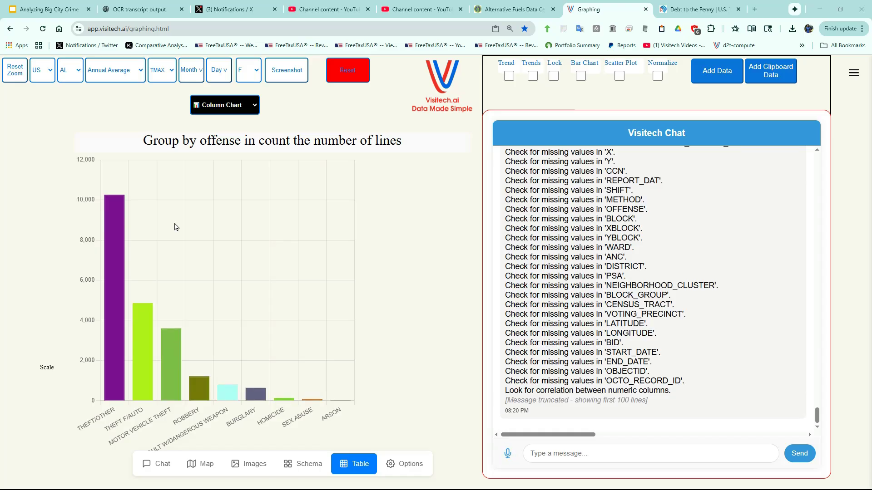
Retitle the column chart 'Washington DC Crimes' and save a screenshot of it
{"action": "mouse_move", "coordinate": [113, 218]}
{"action": "mouse_move", "coordinate": [138, 284]}
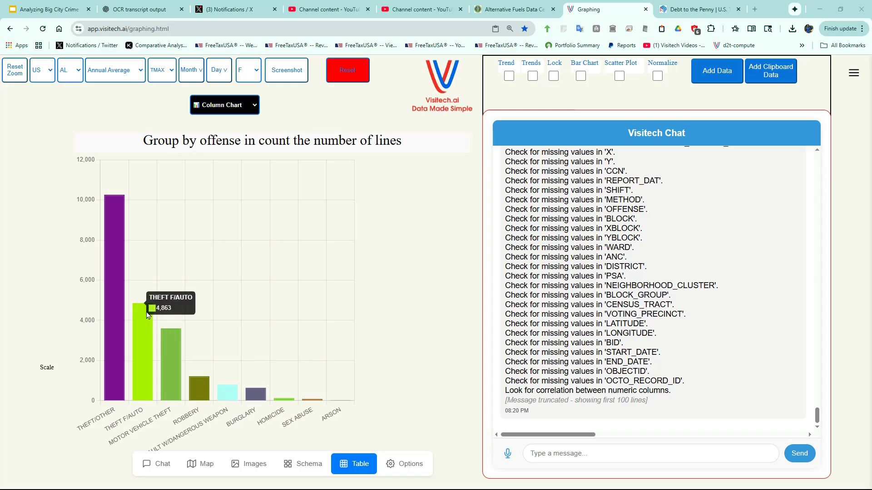
{"action": "left_click", "coordinate": [256, 148]}
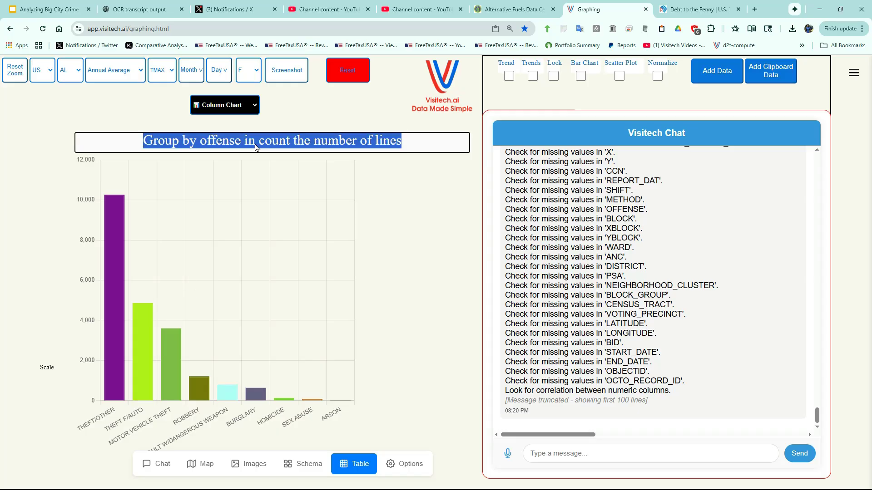
{"action": "type", "text": "Wa"}
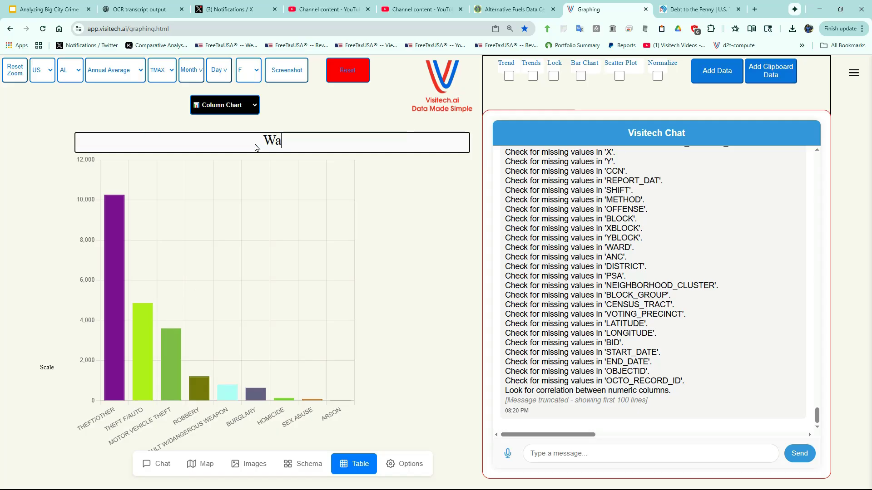
{"action": "type", "text": "shington "}
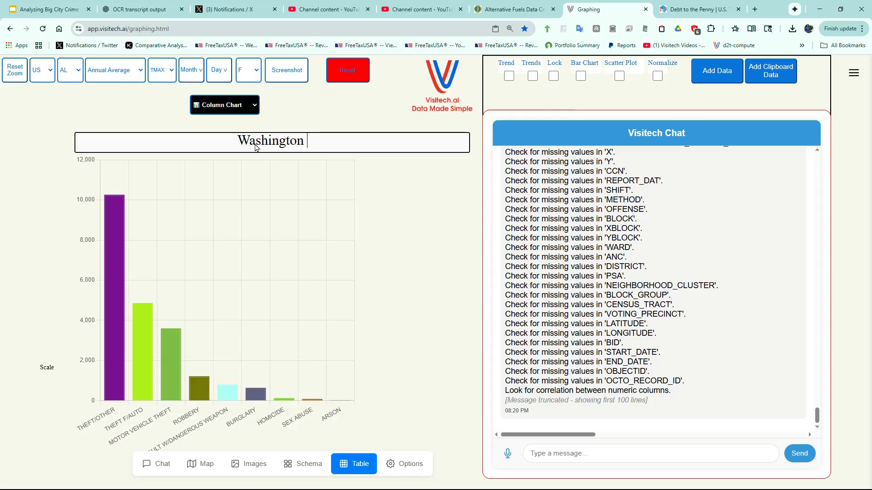
{"action": "type", "text": "DC Crimes"}
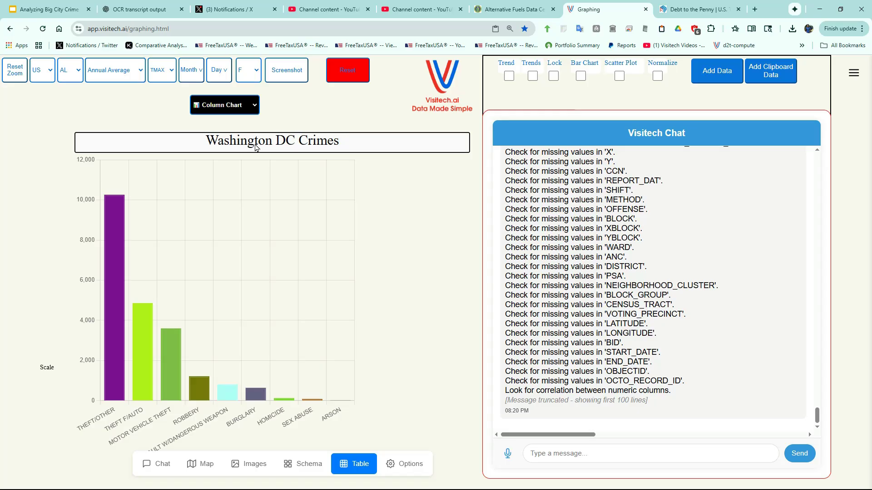
{"action": "key", "text": "Return"}
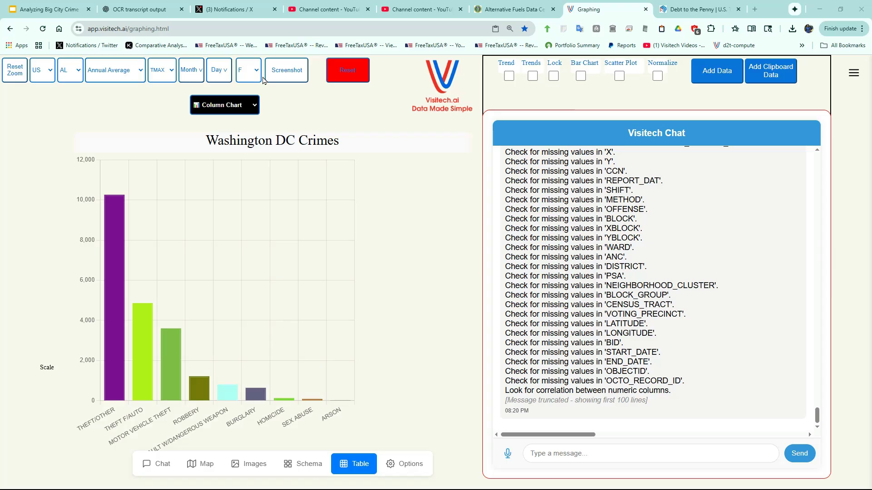
{"action": "left_click", "coordinate": [287, 73]}
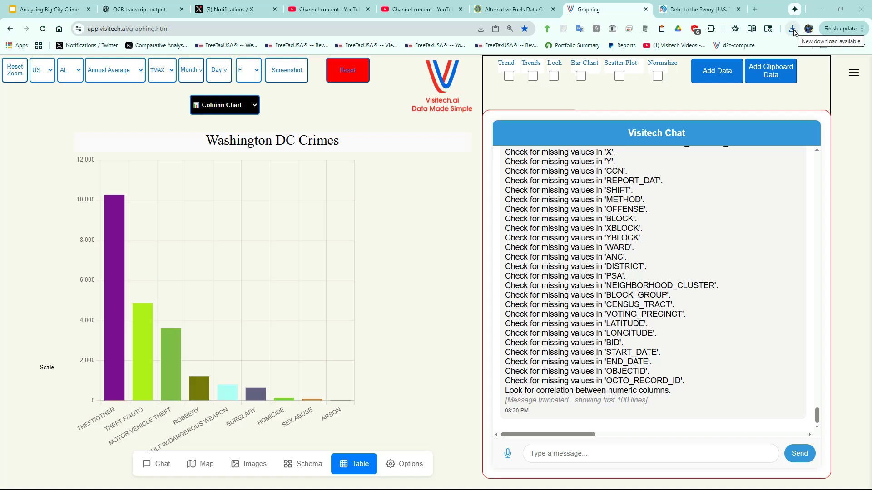
{"action": "left_click", "coordinate": [792, 30]}
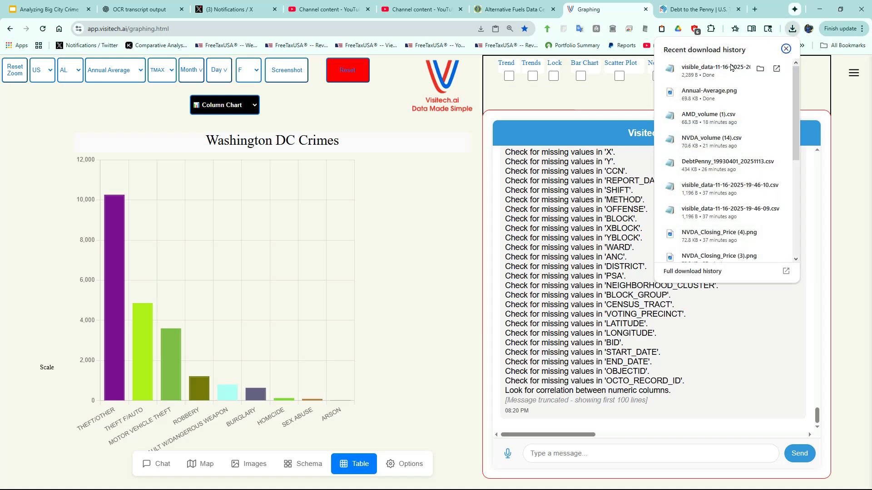
{"action": "left_click", "coordinate": [720, 94]}
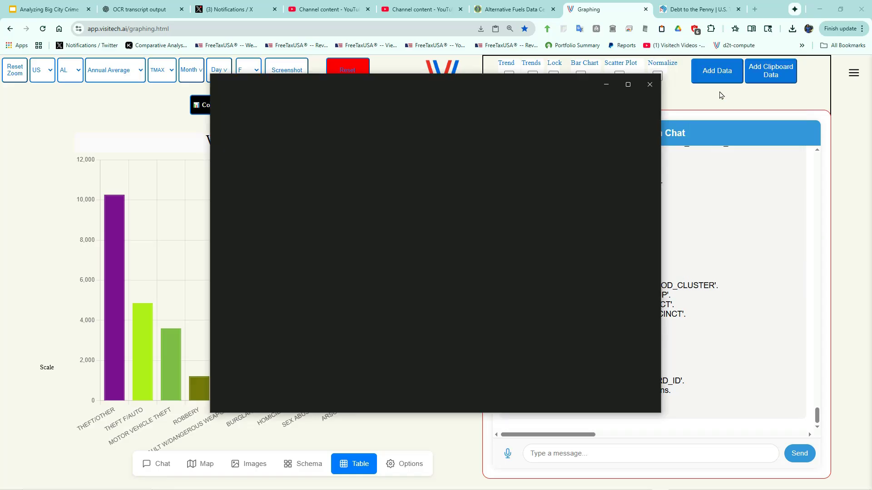
{"action": "left_click", "coordinate": [649, 85]}
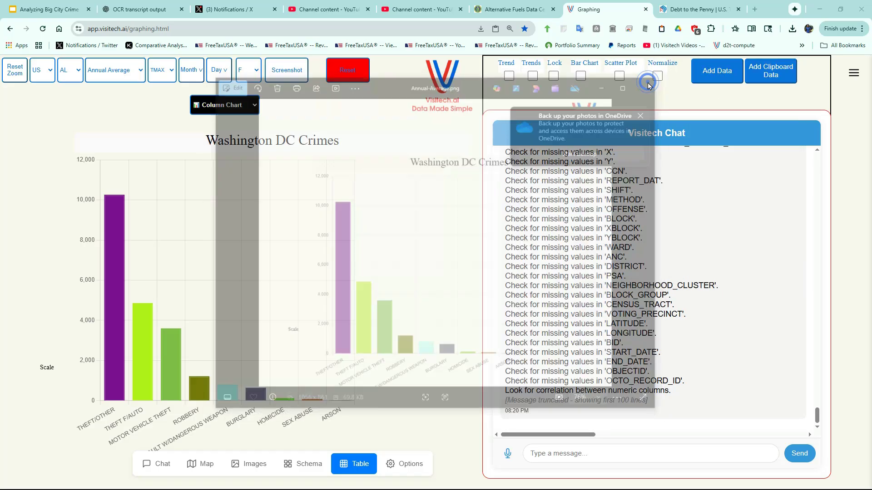
Switch the column chart to a pie chart and remove the THEFT/OTHER slice
{"action": "left_click", "coordinate": [235, 107]}
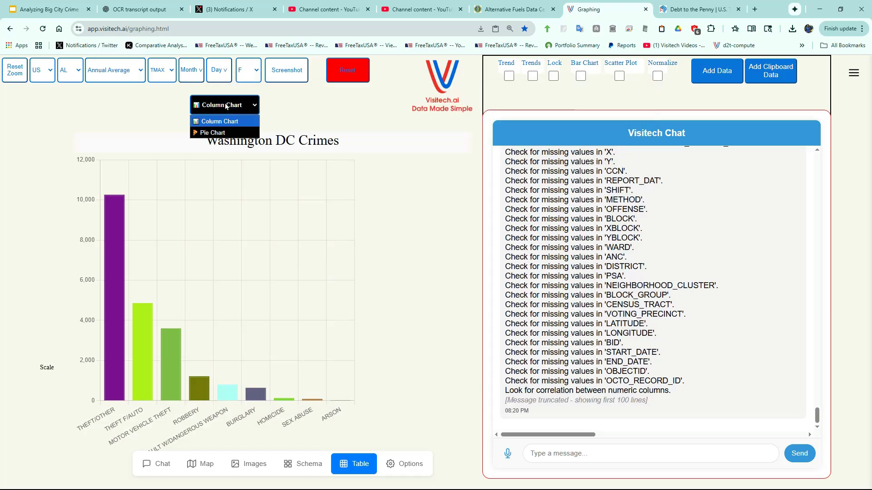
{"action": "left_click", "coordinate": [219, 132]}
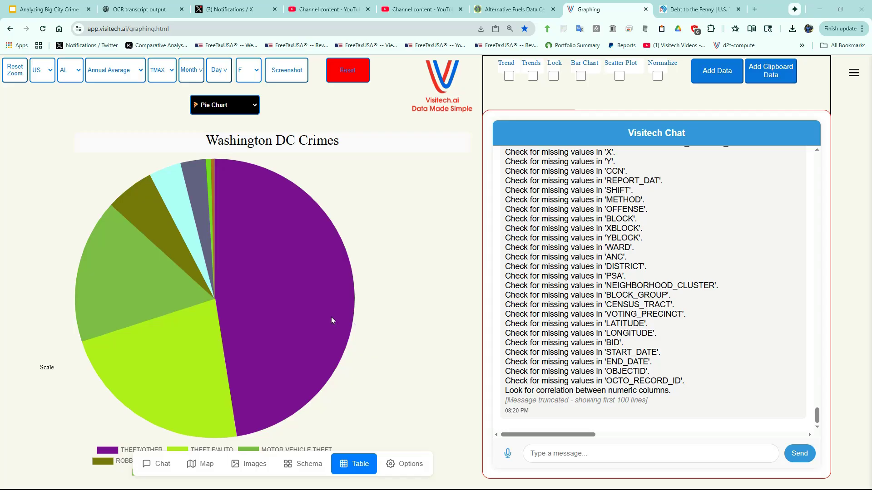
{"action": "mouse_move", "coordinate": [198, 342]}
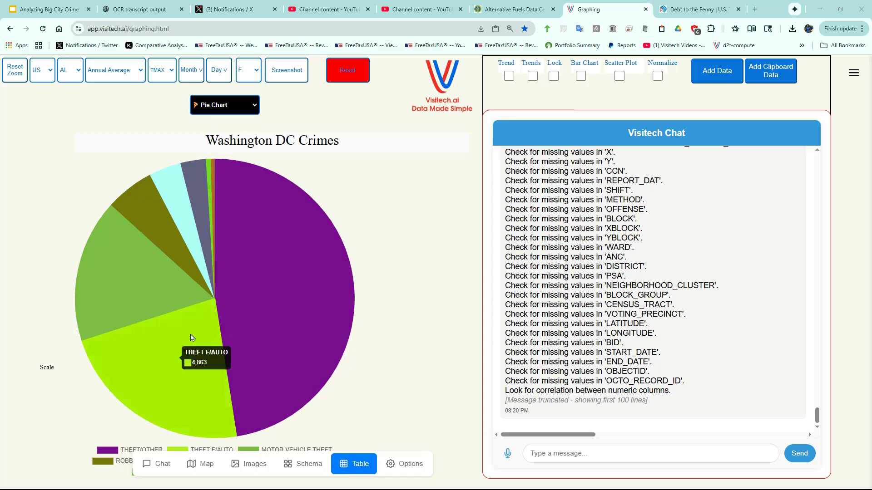
{"action": "mouse_move", "coordinate": [147, 276]}
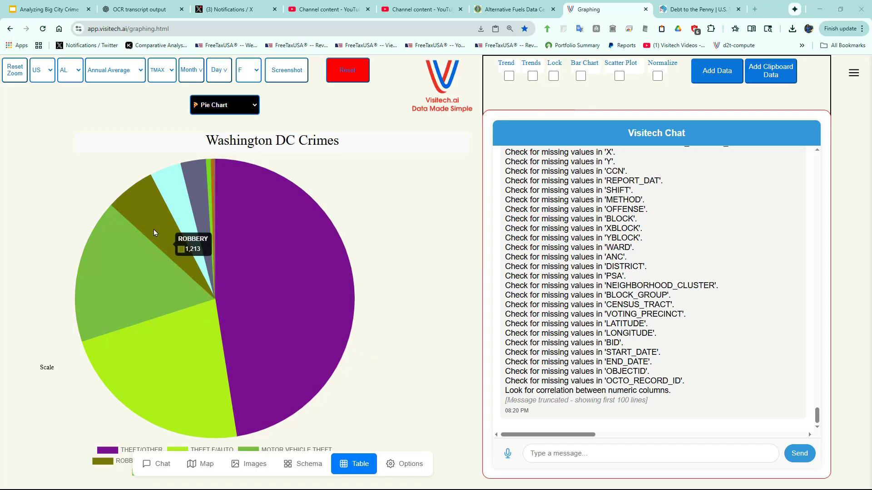
{"action": "mouse_move", "coordinate": [154, 230]}
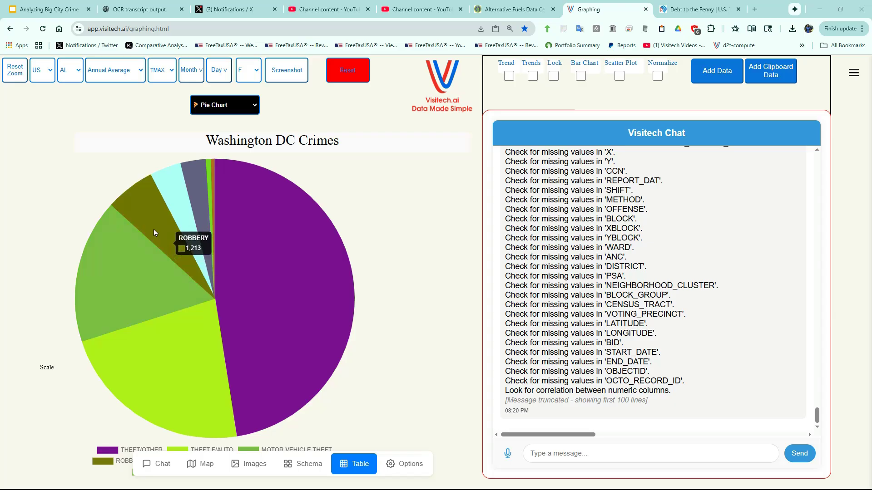
{"action": "left_click", "coordinate": [270, 273]}
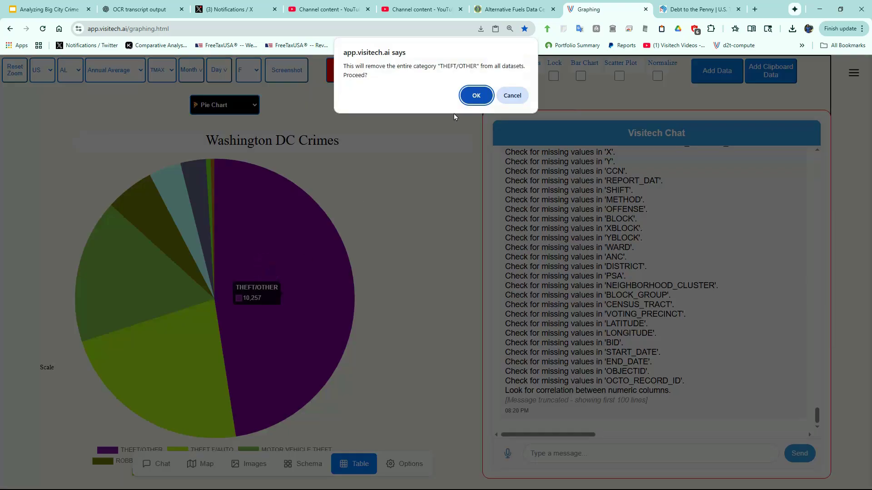
{"action": "left_click", "coordinate": [476, 93]}
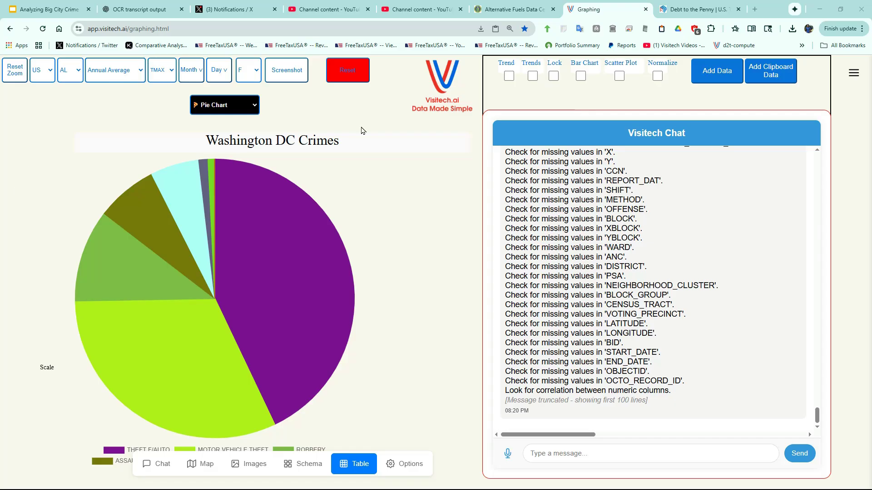
Reset the page, request 'Arctic sea ice' by voice, and zoom the chart into 2023–2026
{"action": "left_click", "coordinate": [351, 73]}
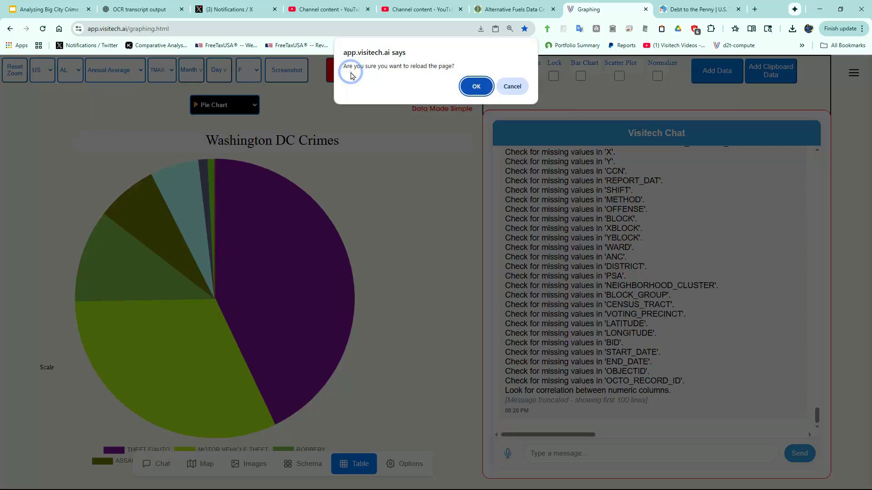
{"action": "left_click", "coordinate": [472, 90]}
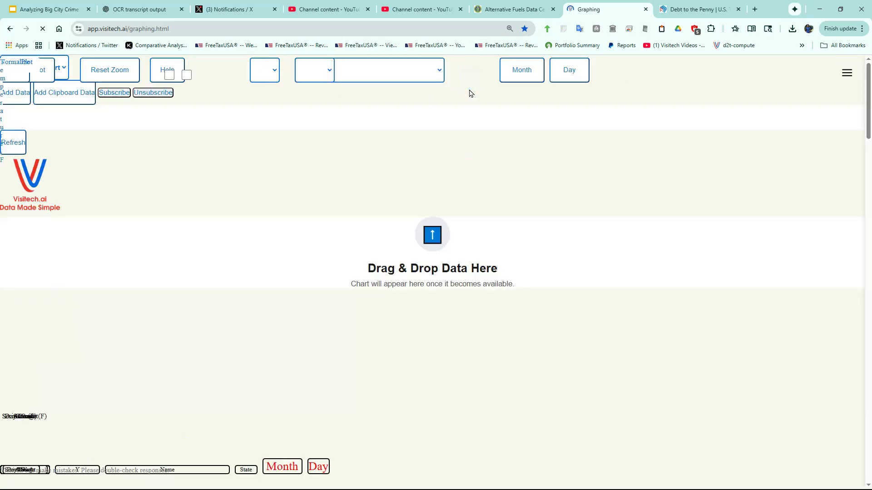
{"action": "left_click", "coordinate": [508, 454]}
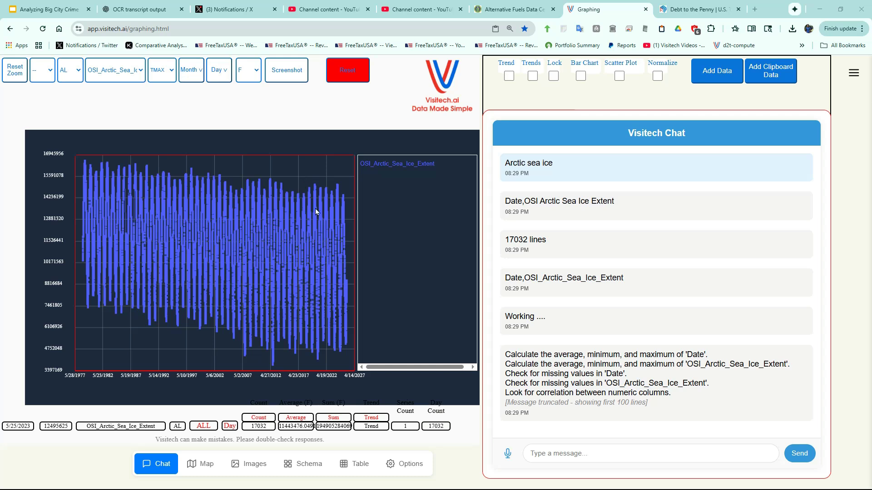
{"action": "left_click_drag", "start_coordinate": [338, 264], "coordinate": [350, 356]}
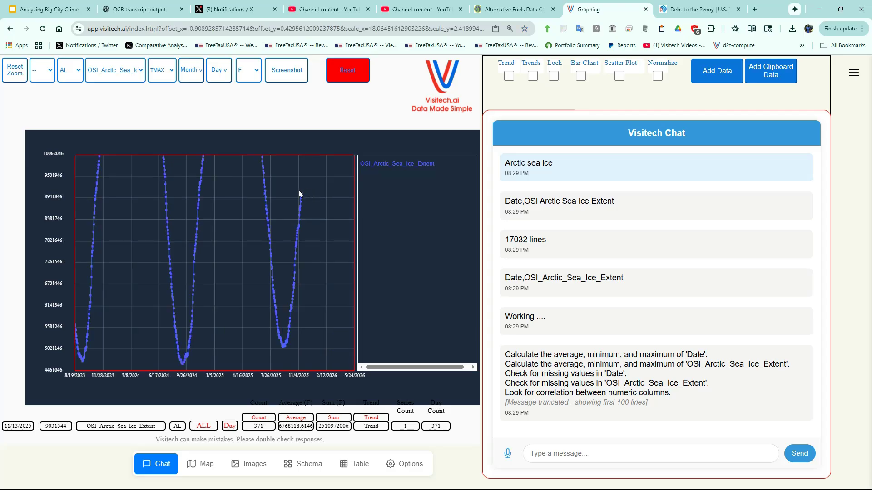
Show the sea ice map for 15 Nov 2025, then bring up the 12 Sep 2025 low point's map
{"action": "mouse_move", "coordinate": [301, 195]}
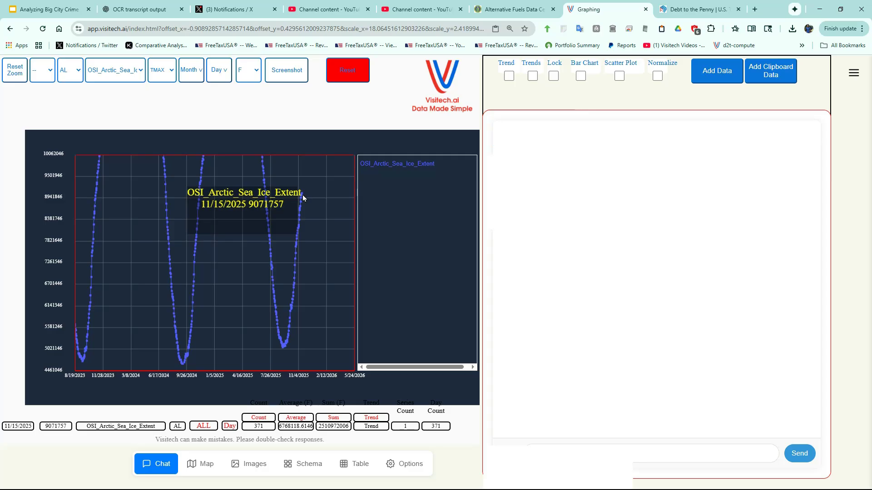
{"action": "left_click", "coordinate": [303, 195]}
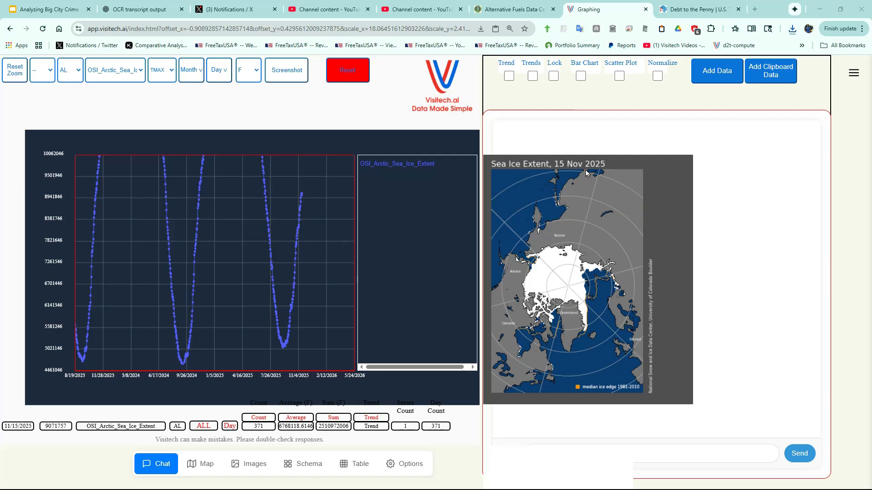
{"action": "mouse_move", "coordinate": [285, 344]}
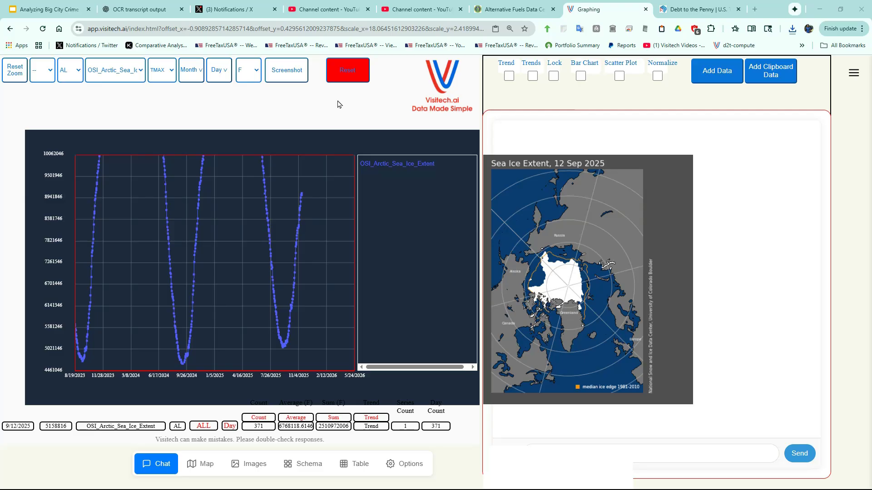
Reset the app and dictate the request 'longest stretch of days over 90° in Iowa'
{"action": "left_click", "coordinate": [347, 78]}
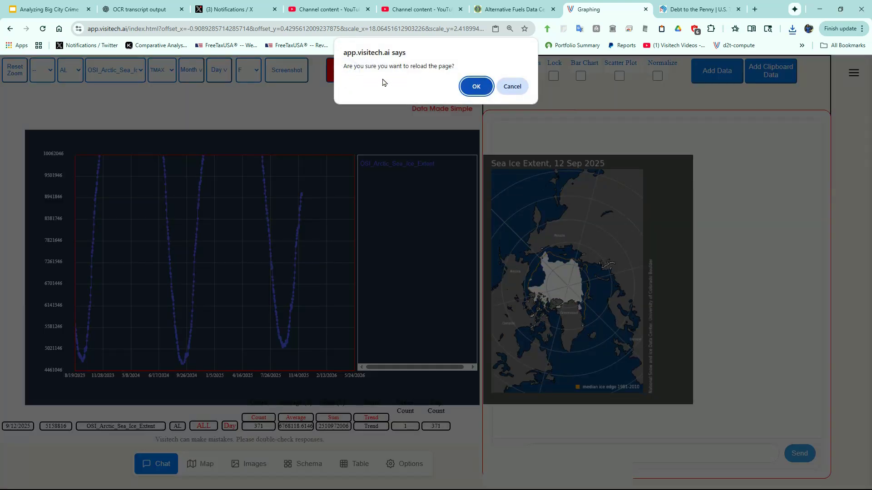
{"action": "left_click", "coordinate": [474, 87]}
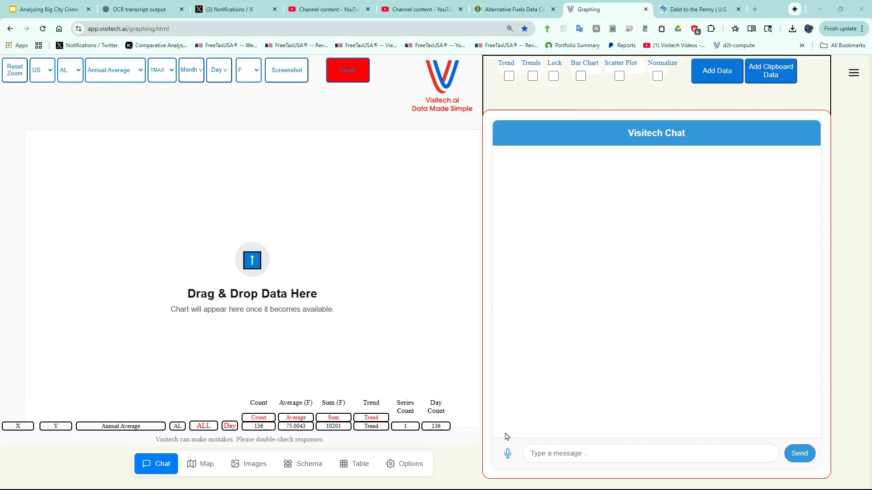
{"action": "left_click", "coordinate": [508, 454]}
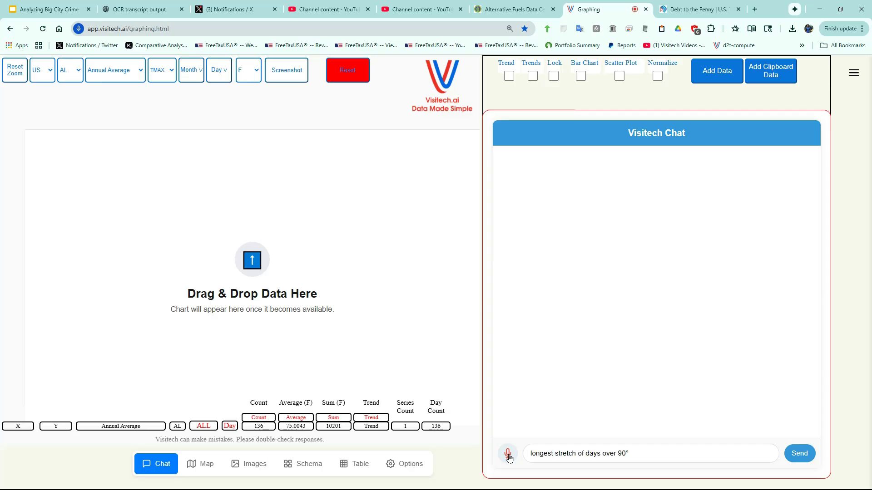
{"action": "left_click", "coordinate": [508, 454]}
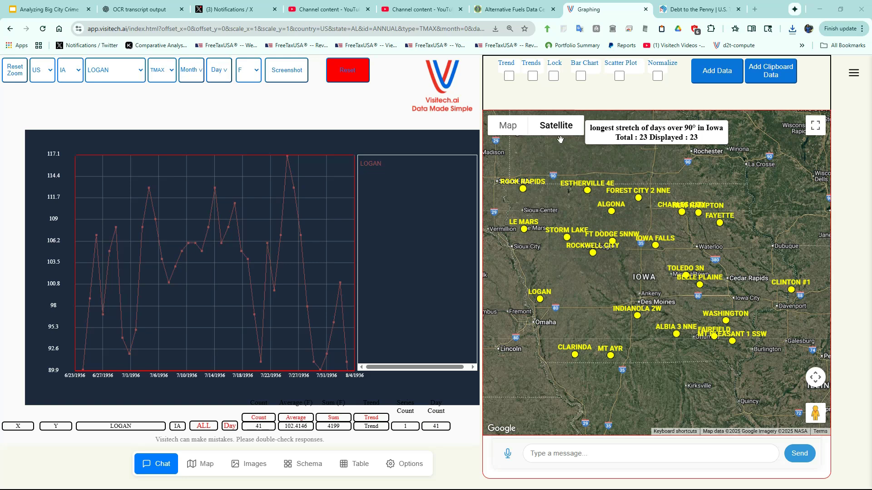
Redraw Logan's data as a bar chart titled 'Logan Iowa 1936' and show the chart options
{"action": "left_click", "coordinate": [581, 76]}
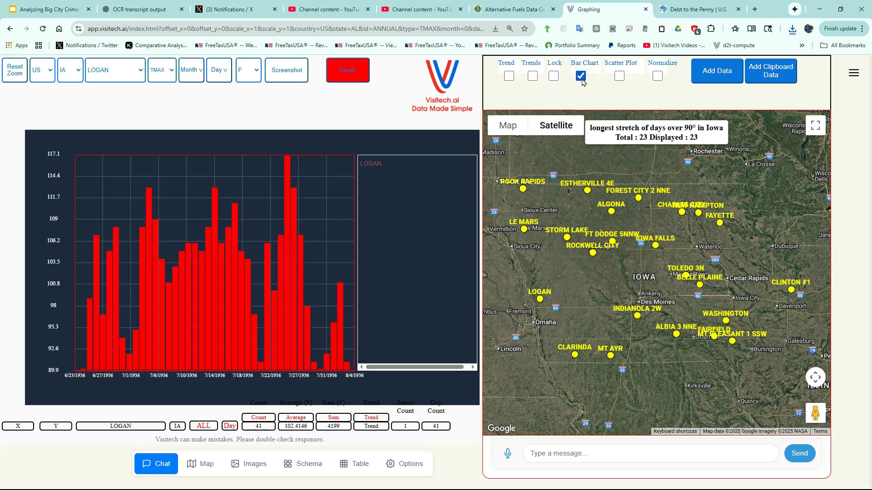
{"action": "left_click", "coordinate": [258, 140]}
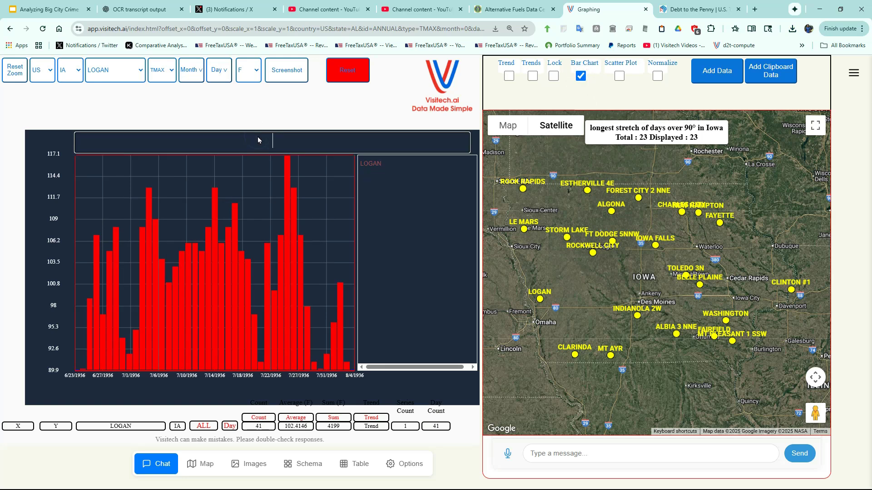
{"action": "type", "text": "Logan Iowa 1"}
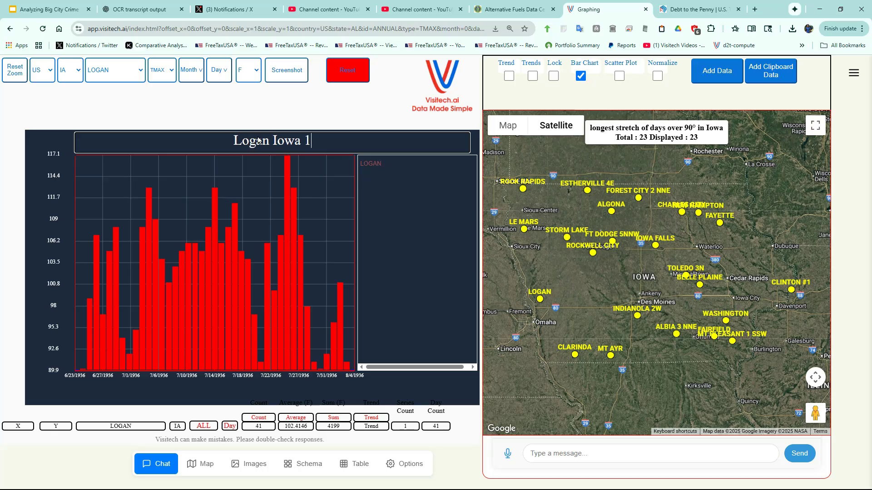
{"action": "type", "text": "936"}
{"action": "left_click", "coordinate": [249, 161]}
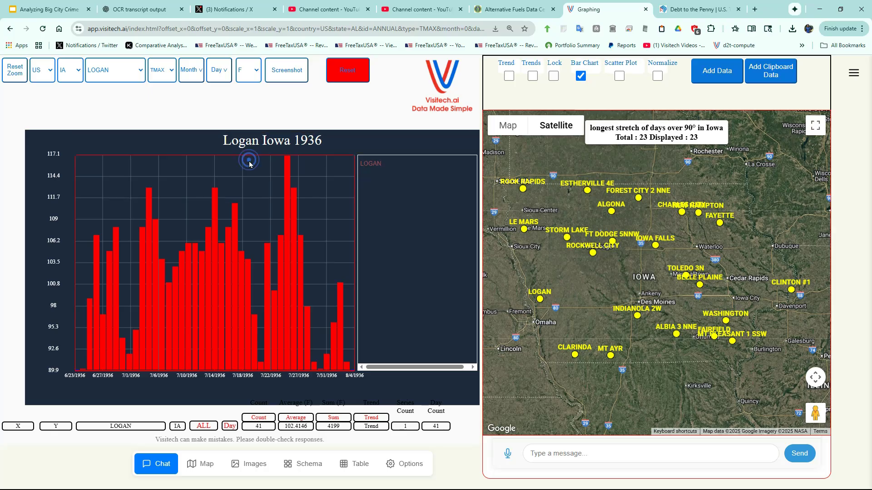
{"action": "left_click", "coordinate": [410, 468]}
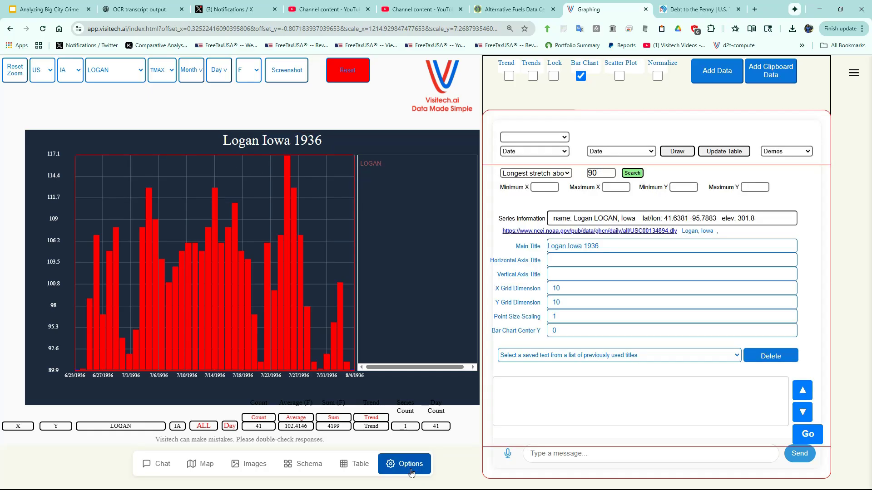
Return to the Iowa station map and open Street View beside the LOGAN station
{"action": "left_click", "coordinate": [207, 469]}
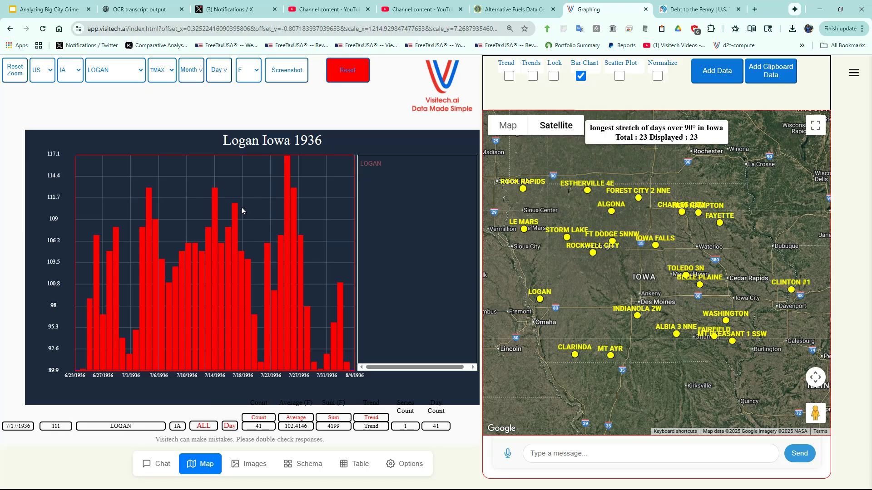
{"action": "mouse_move", "coordinate": [237, 207]}
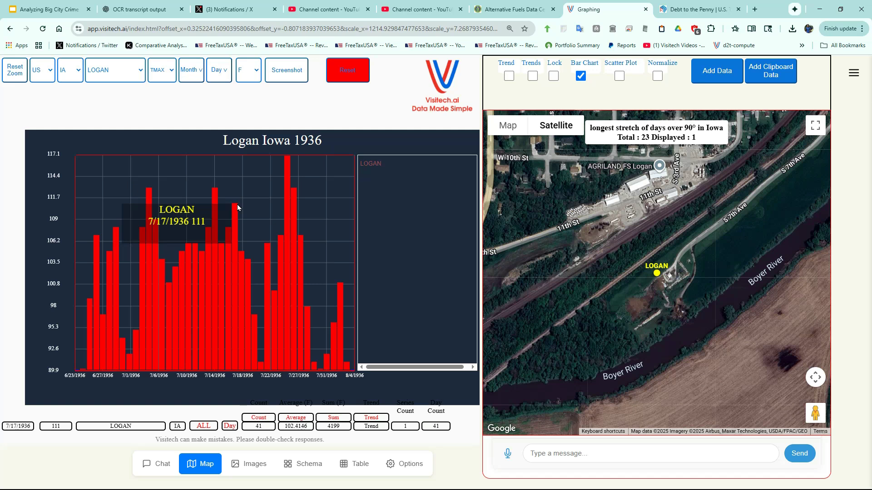
{"action": "left_click_drag", "start_coordinate": [815, 413], "coordinate": [648, 187]}
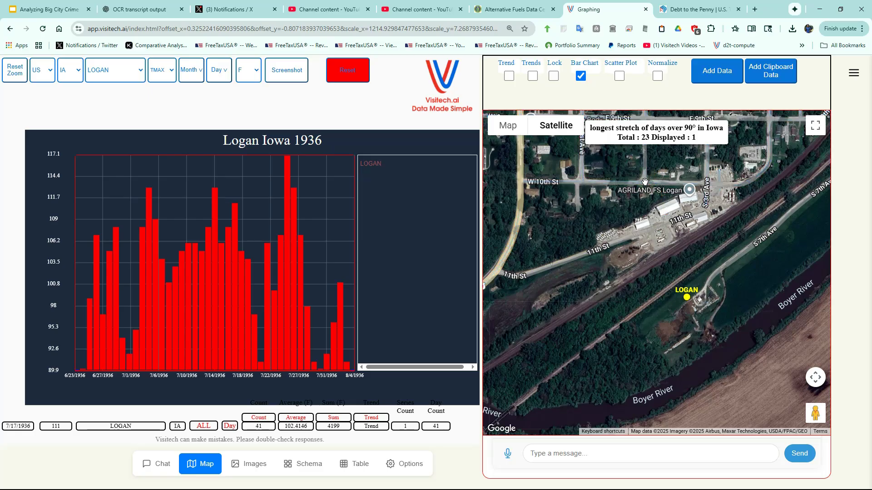